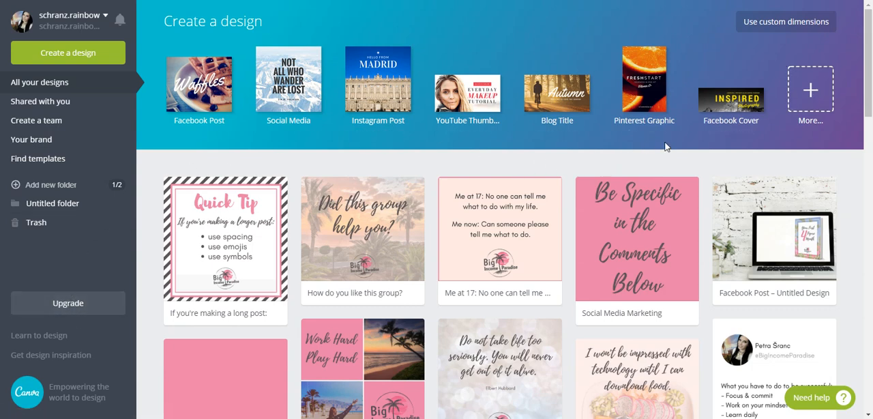
- Create a new Book Cover design from the full list of design types under Blogging & eBooks
{"action": "left_click", "coordinate": [810, 93]}
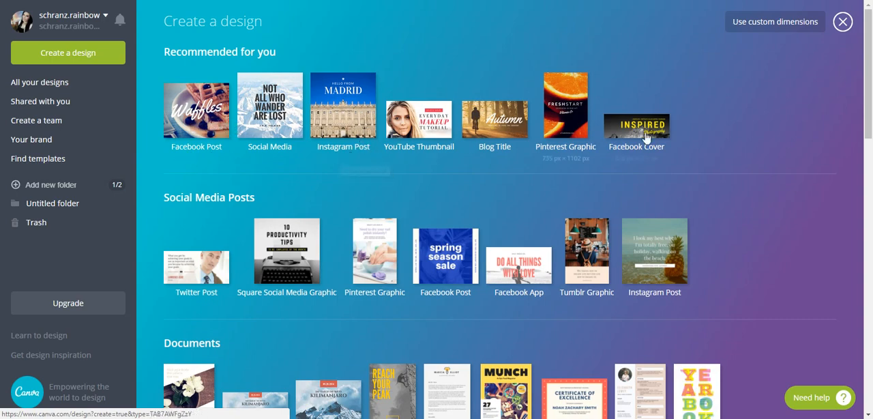
{"action": "scroll", "coordinate": [718, 293], "scroll_direction": "down", "scroll_amount": 5}
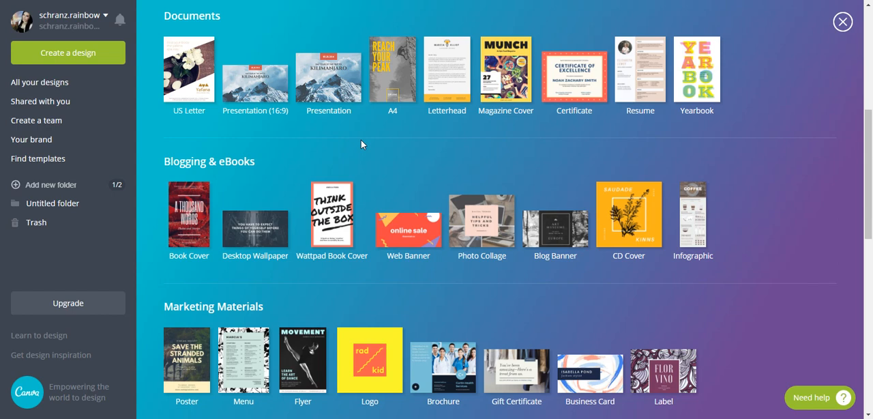
{"action": "left_click", "coordinate": [186, 211]}
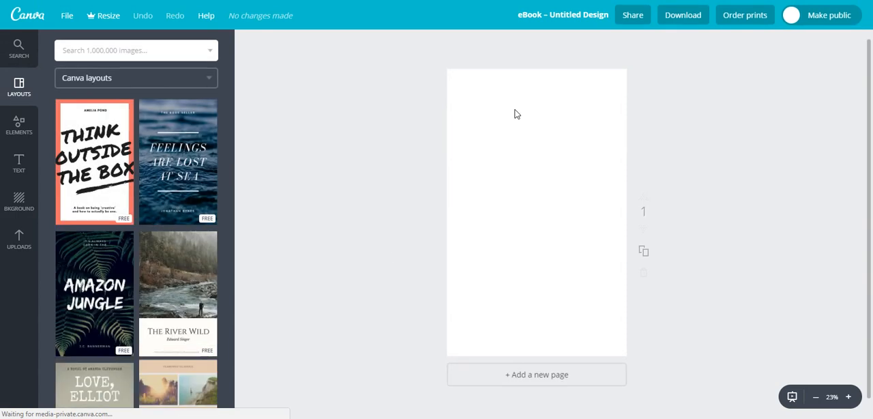
- Apply the free "Think Outside the Box" layout to the blank cover page
{"action": "left_click", "coordinate": [19, 238]}
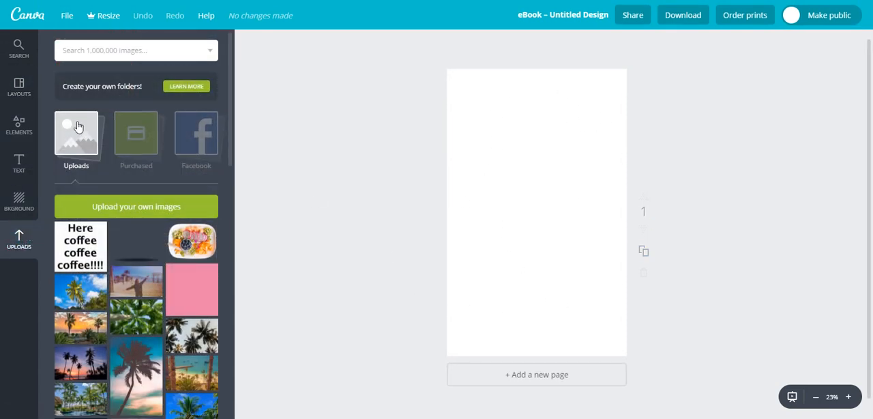
{"action": "left_click", "coordinate": [20, 89]}
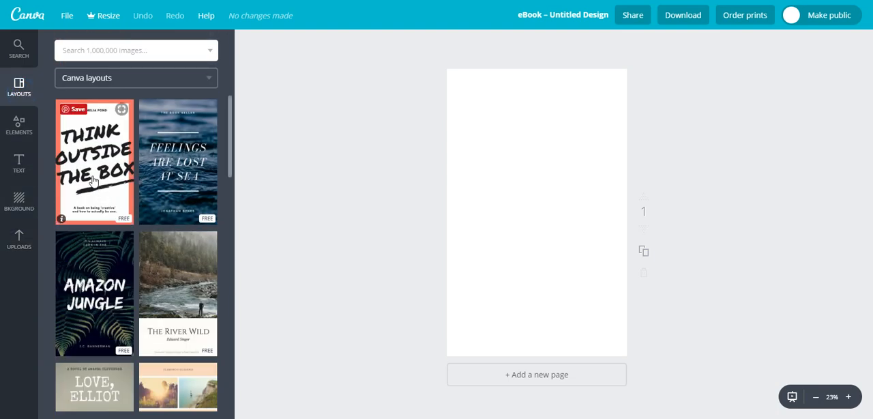
{"action": "left_click", "coordinate": [102, 153]}
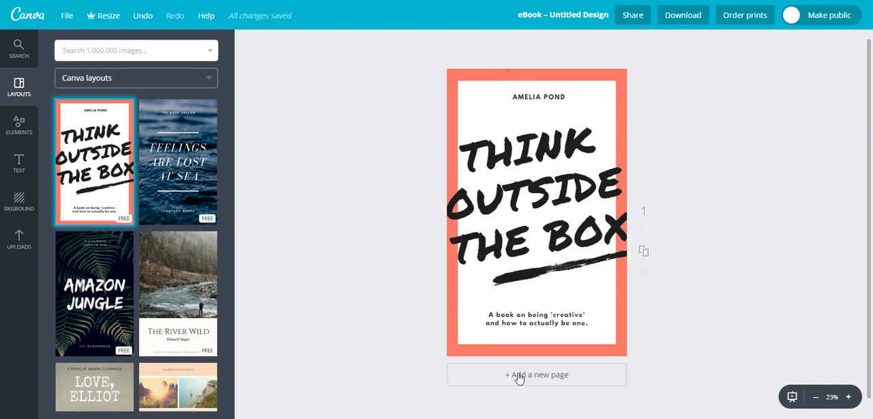
- Select the subtitle text on the cover, view its hyperlink settings and close them without entering a URL
{"action": "left_click", "coordinate": [490, 316]}
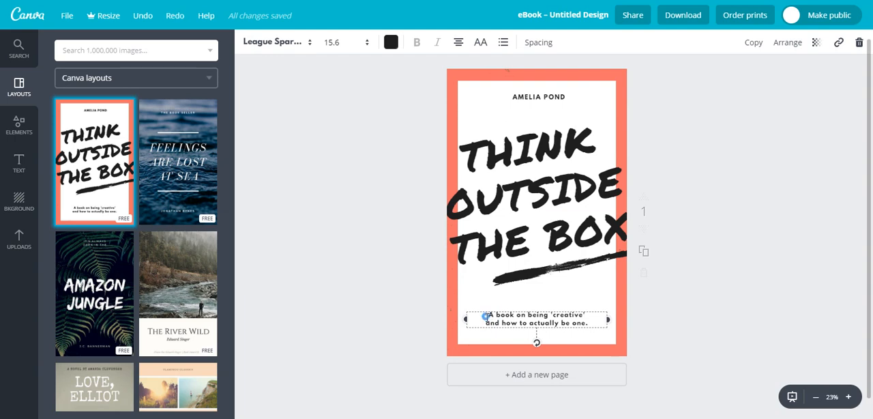
{"action": "left_click_drag", "start_coordinate": [491, 316], "coordinate": [588, 322]}
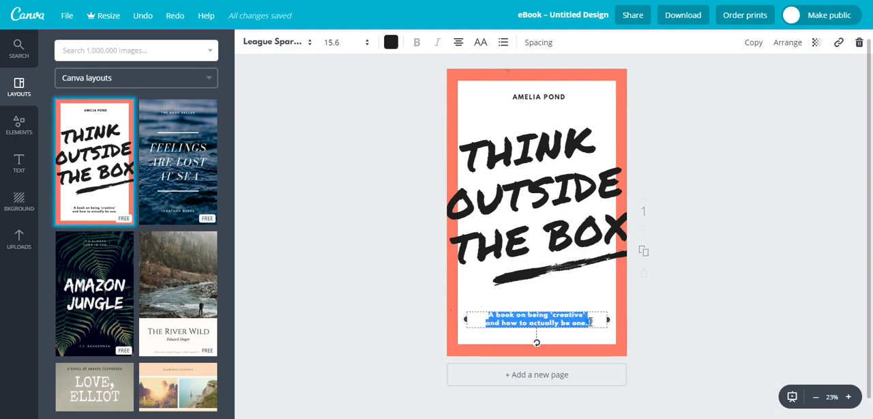
{"action": "left_click", "coordinate": [500, 316]}
{"action": "left_click_drag", "start_coordinate": [488, 315], "coordinate": [595, 327]}
{"action": "left_click", "coordinate": [839, 45]}
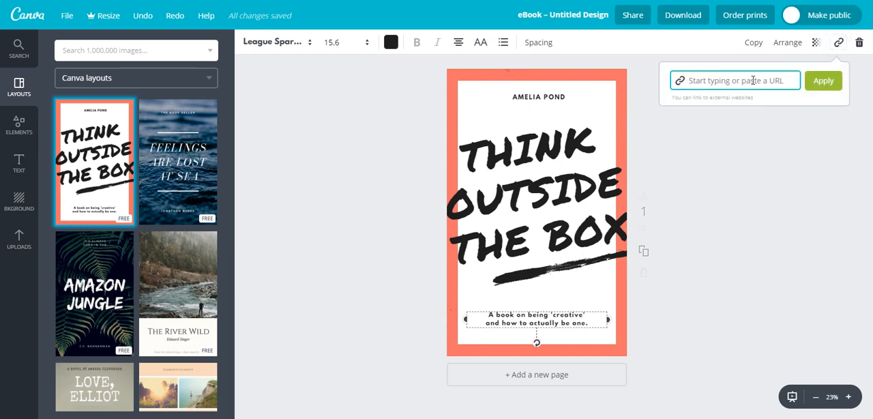
{"action": "left_click", "coordinate": [819, 82]}
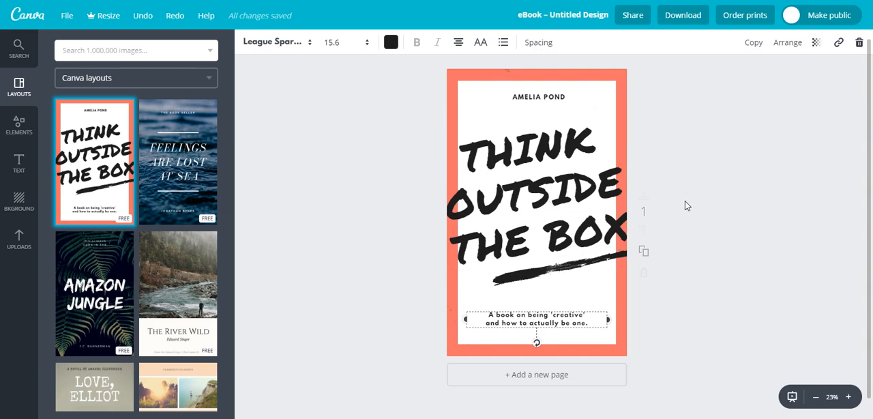
- Duplicate the cover page, and duplicate the resulting second page to make a third
{"action": "left_click", "coordinate": [642, 251]}
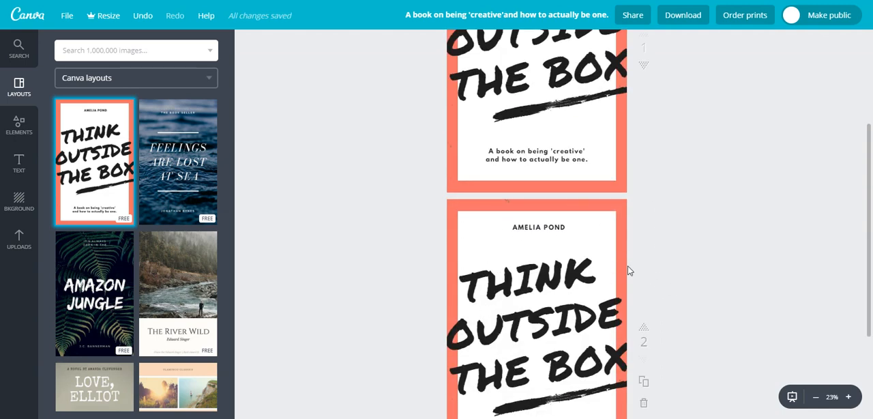
{"action": "scroll", "coordinate": [630, 271], "scroll_direction": "down", "scroll_amount": 1}
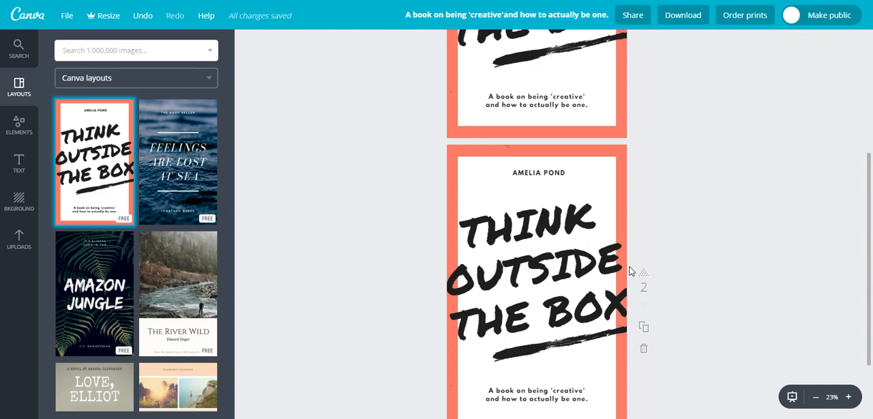
{"action": "scroll", "coordinate": [673, 284], "scroll_direction": "down", "scroll_amount": 2}
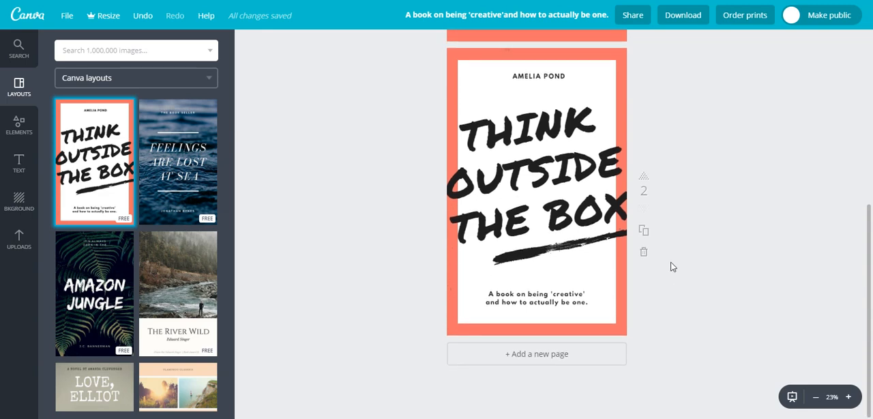
{"action": "left_click", "coordinate": [645, 231]}
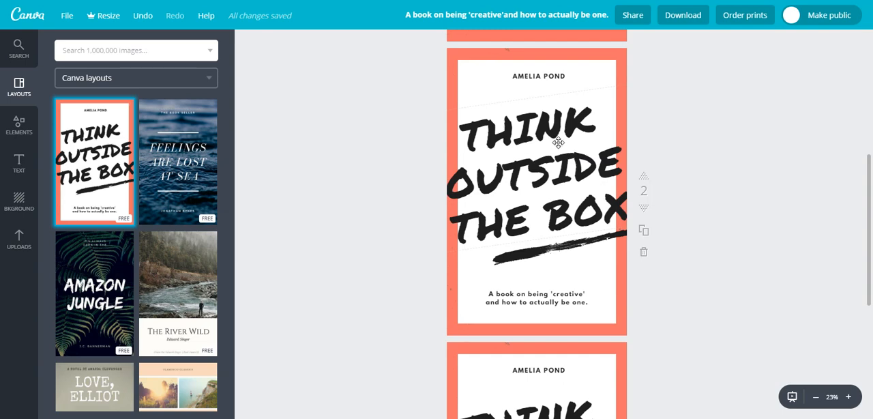
- Delete the large "Think Outside the Box" title and the black brush stroke from page 3
{"action": "scroll", "coordinate": [556, 142], "scroll_direction": "down", "scroll_amount": 2}
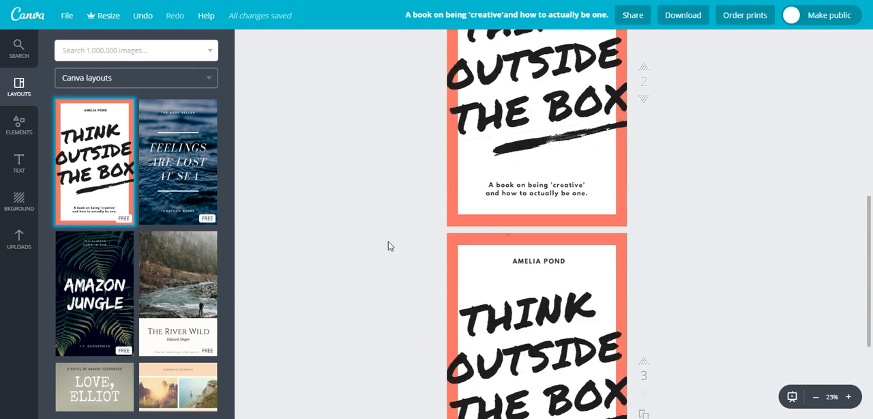
{"action": "scroll", "coordinate": [620, 231], "scroll_direction": "down", "scroll_amount": 2}
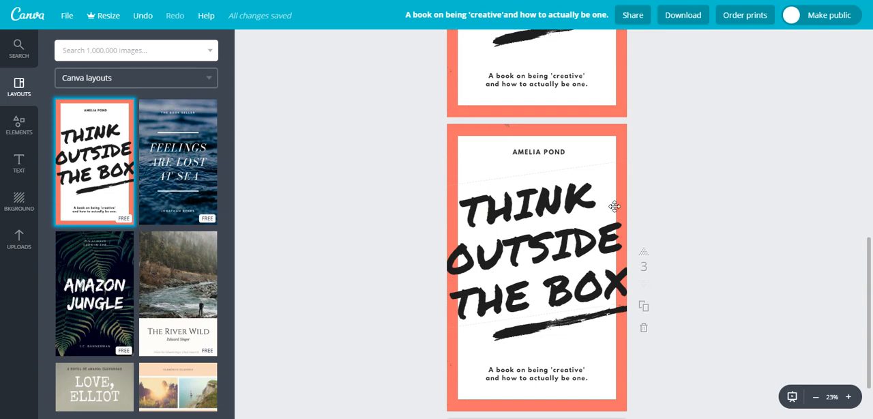
{"action": "left_click", "coordinate": [586, 212]}
{"action": "key", "text": "Delete"}
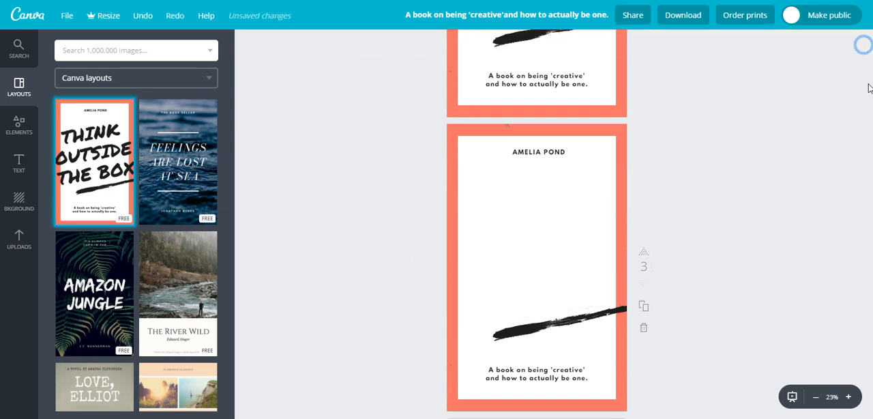
{"action": "left_click", "coordinate": [597, 322]}
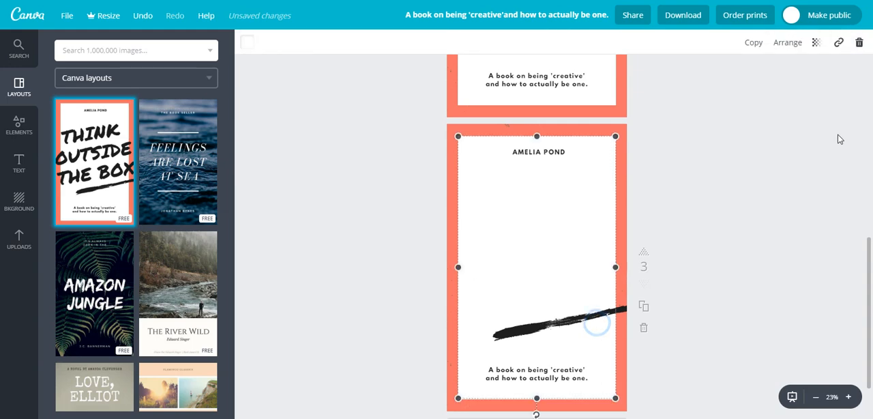
{"action": "left_click", "coordinate": [556, 319]}
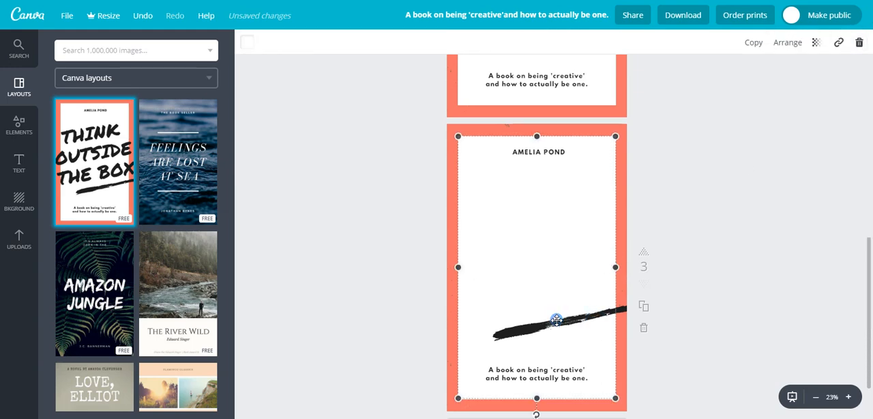
{"action": "left_click", "coordinate": [857, 42]}
- Add the uploaded blue-sky palm photo to page 3, shrink it and place it below the author name on the page's left side
{"action": "left_click", "coordinate": [19, 239]}
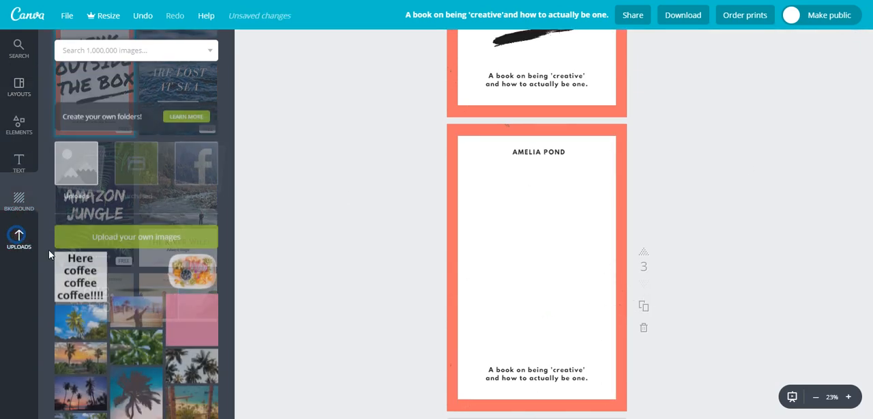
{"action": "left_click", "coordinate": [81, 292]}
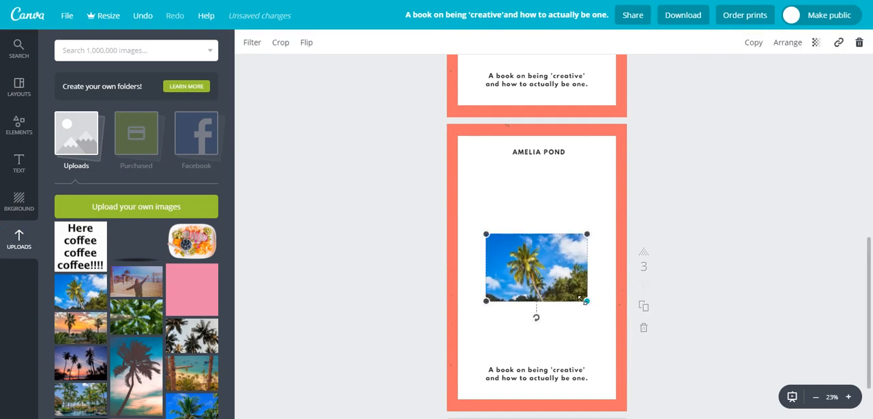
{"action": "left_click_drag", "start_coordinate": [586, 300], "coordinate": [542, 271]}
{"action": "left_click_drag", "start_coordinate": [493, 207], "coordinate": [493, 189]}
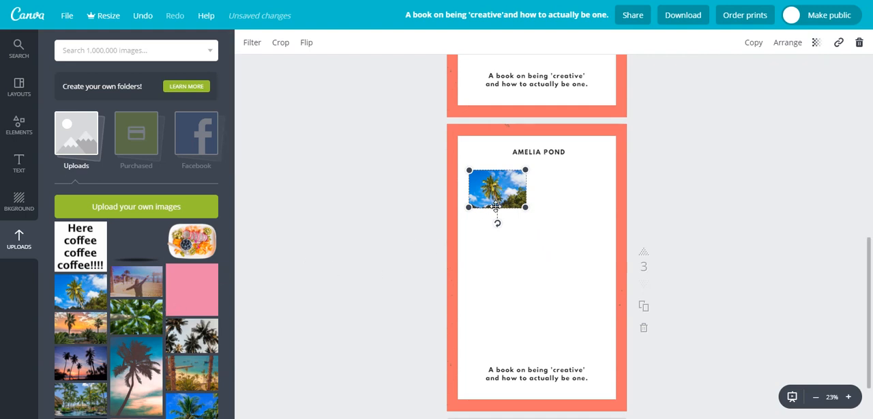
- Add the uploaded sunset palm photo to page 3, placing it right of the first photo and shrinking it to match that photo's height
{"action": "left_click", "coordinate": [80, 327]}
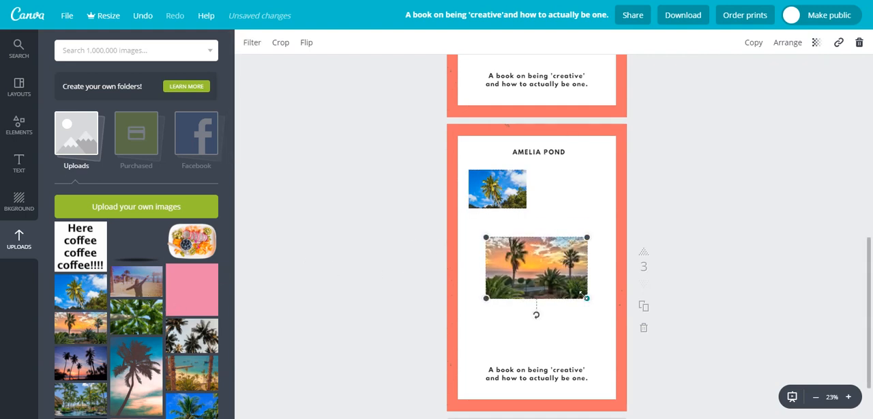
{"action": "left_click_drag", "start_coordinate": [587, 298], "coordinate": [560, 282]}
{"action": "left_click_drag", "start_coordinate": [518, 262], "coordinate": [573, 191]}
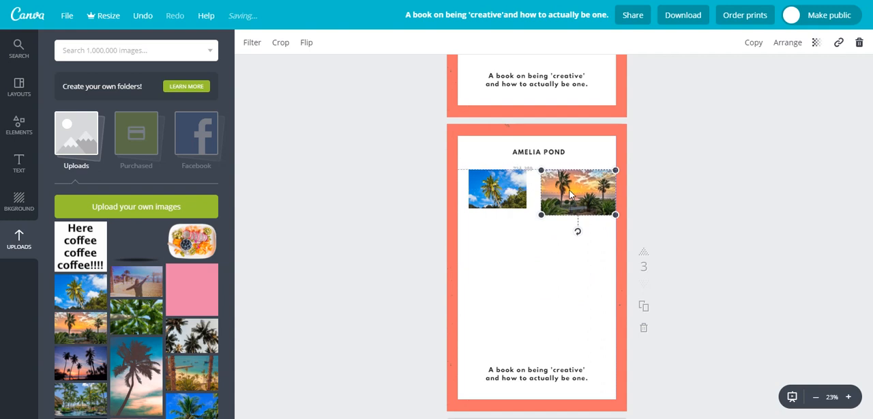
{"action": "left_click_drag", "start_coordinate": [615, 212], "coordinate": [605, 210]}
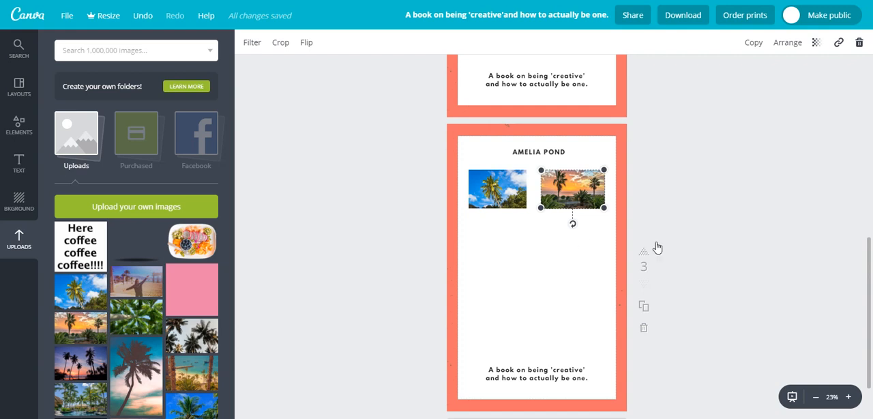
{"action": "left_click", "coordinate": [727, 223]}
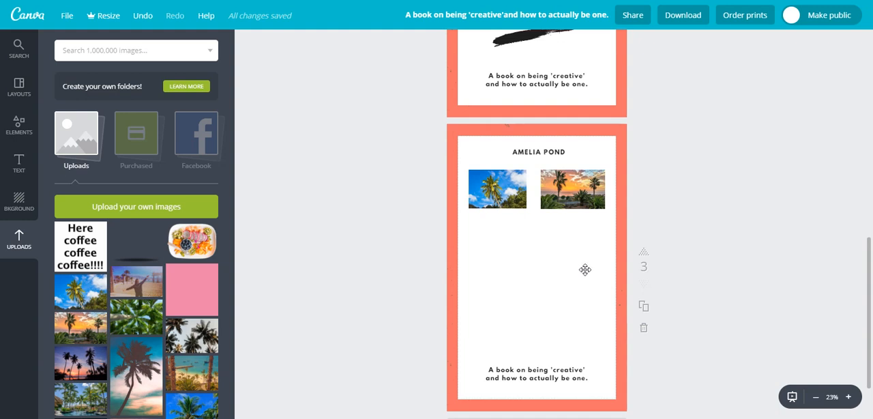
- Move the subtitle text on page 3 upward, and view its hyperlink settings without entering a URL
{"action": "left_click_drag", "start_coordinate": [559, 372], "coordinate": [559, 316]}
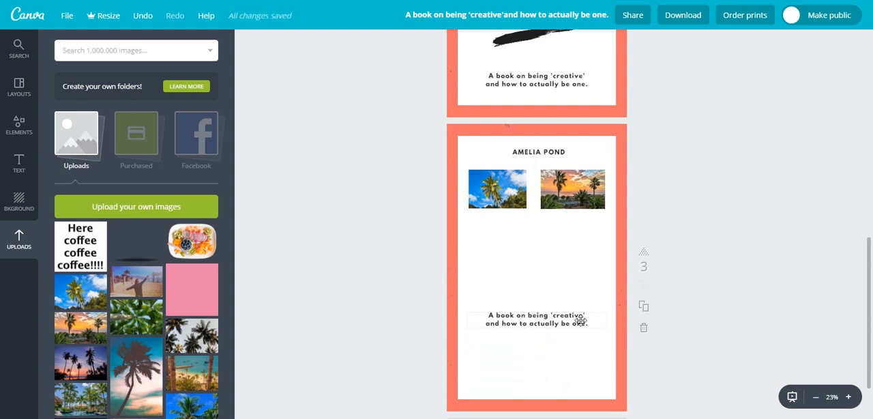
{"action": "left_click", "coordinate": [580, 320]}
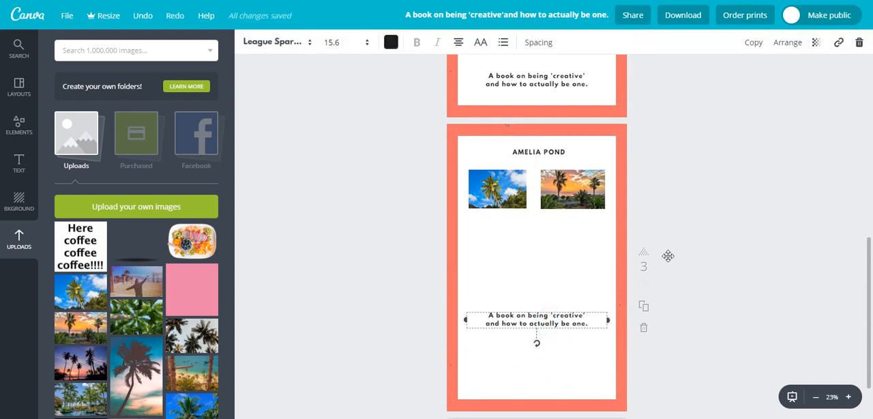
{"action": "left_click", "coordinate": [839, 42]}
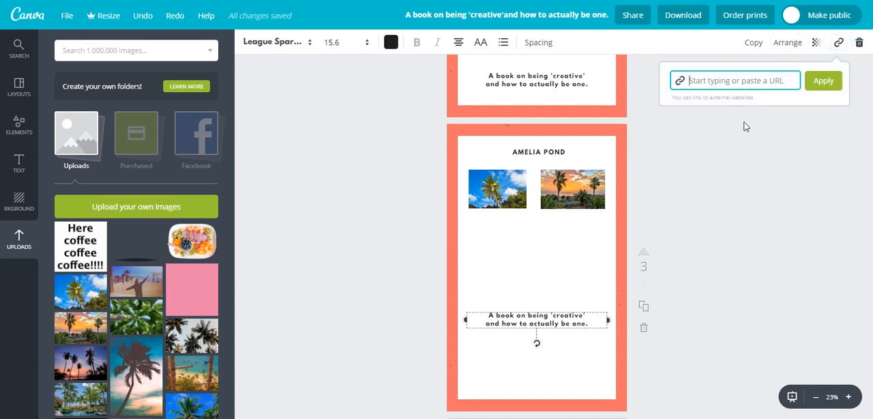
{"action": "left_click", "coordinate": [741, 201]}
{"action": "scroll", "coordinate": [706, 297], "scroll_direction": "up", "scroll_amount": 5}
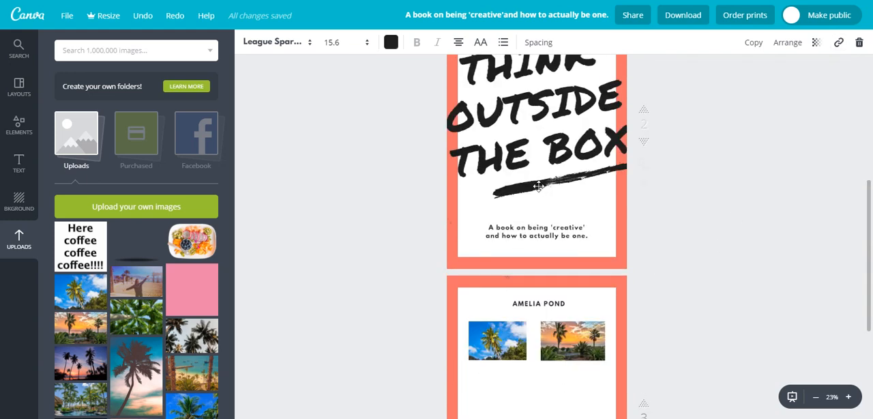
{"action": "scroll", "coordinate": [604, 194], "scroll_direction": "down", "scroll_amount": 3}
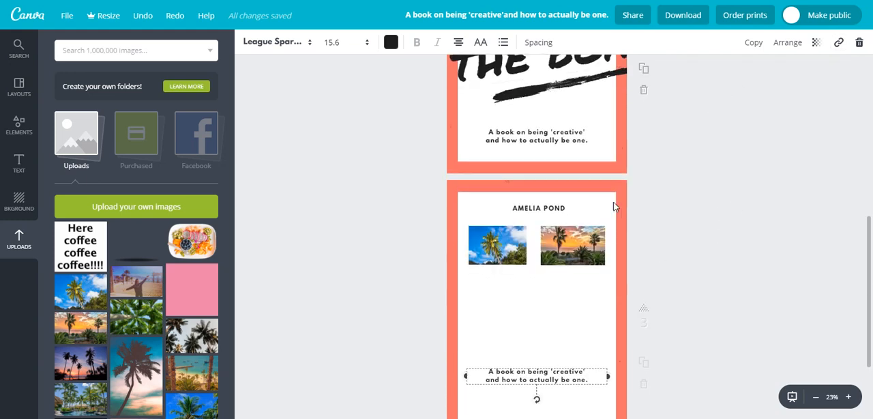
{"action": "scroll", "coordinate": [659, 264], "scroll_direction": "down", "scroll_amount": 1}
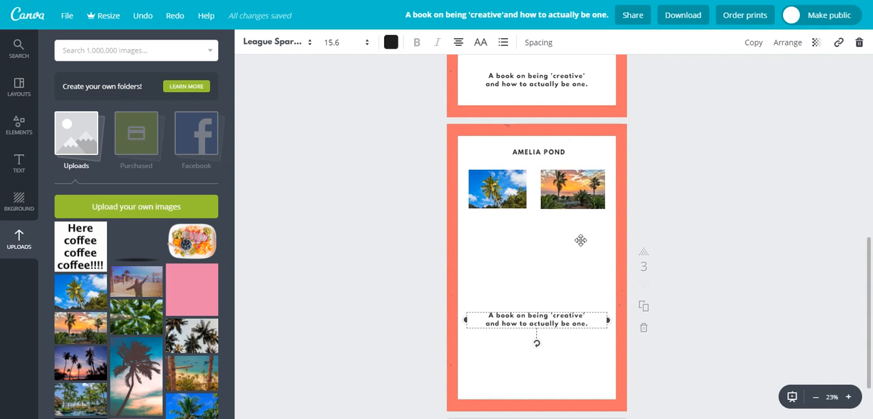
{"action": "scroll", "coordinate": [511, 281], "scroll_direction": "up", "scroll_amount": 3}
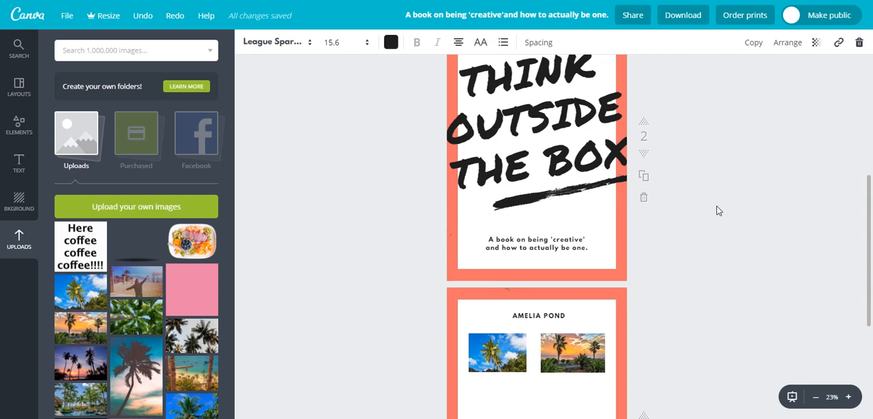
{"action": "scroll", "coordinate": [729, 239], "scroll_direction": "up", "scroll_amount": 1}
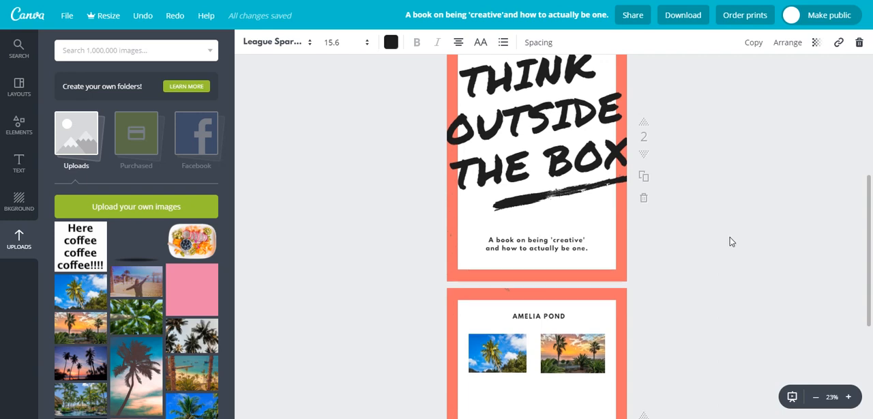